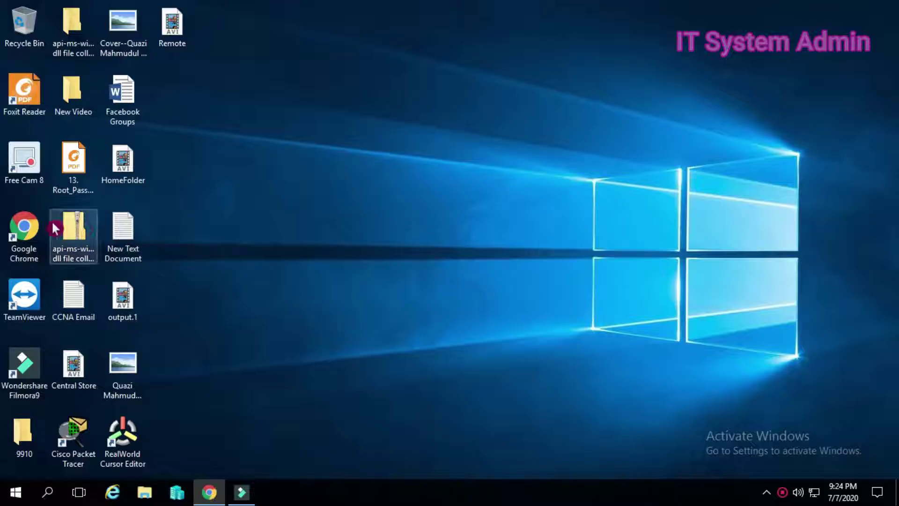
Step: Launch Chrome maximized and search Google for 'google chrome windows defender extension'
{"action": "double_click", "coordinate": [24, 232]}
{"action": "left_click", "coordinate": [507, 183]}
{"action": "left_click", "coordinate": [380, 275]}
{"action": "type", "text": "google"}
{"action": "left_click", "coordinate": [293, 71]}
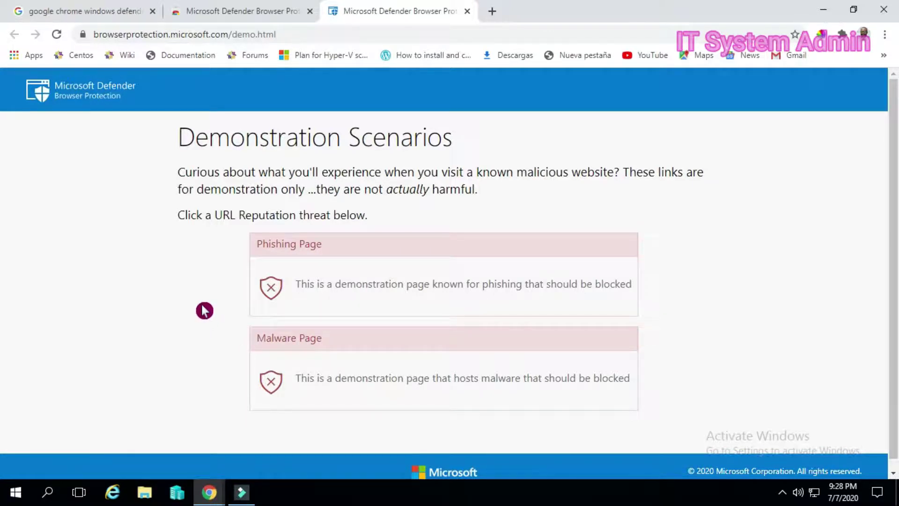
Step: Open the Phishing and Malware demo links in new tabs, then highlight the phishing heading
{"action": "right_click", "coordinate": [392, 289]}
{"action": "left_click", "coordinate": [422, 295]}
{"action": "right_click", "coordinate": [395, 380]}
{"action": "left_click", "coordinate": [438, 274]}
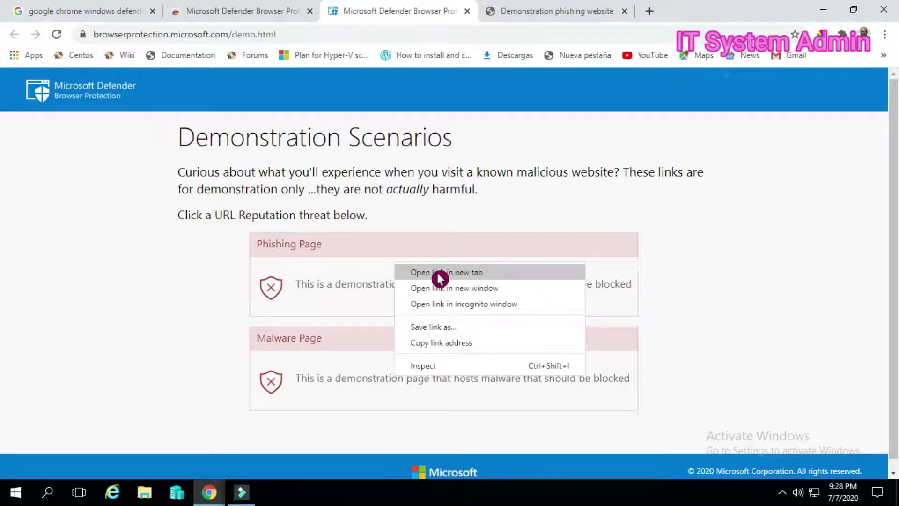
{"action": "left_click", "coordinate": [440, 274]}
{"action": "left_click", "coordinate": [529, 10]}
{"action": "left_click", "coordinate": [98, 267]}
{"action": "mouse_move", "coordinate": [97, 267]}
{"action": "left_mouse_down"}
{"action": "mouse_move", "coordinate": [284, 322]}
{"action": "mouse_move", "coordinate": [408, 326]}
{"action": "left_mouse_up"}
Step: Clear the text highlight and click within the phishing demonstration page
{"action": "left_click", "coordinate": [435, 345]}
{"action": "left_click", "coordinate": [322, 284]}
{"action": "left_click", "coordinate": [370, 287]}
Step: Switch to the Reported Unsafe Website tab and highlight its warning heading and recommendation
{"action": "left_click", "coordinate": [669, 13]}
{"action": "left_click_drag", "start_coordinate": [367, 195], "coordinate": [493, 92]}
{"action": "left_click", "coordinate": [256, 185]}
{"action": "left_click_drag", "start_coordinate": [337, 191], "coordinate": [439, 193]}
{"action": "left_click_drag", "start_coordinate": [440, 193], "coordinate": [585, 193]}
{"action": "left_click", "coordinate": [218, 188]}
Step: Expand the warning's More information section to show the malicious software threat details
{"action": "left_click", "coordinate": [411, 315]}
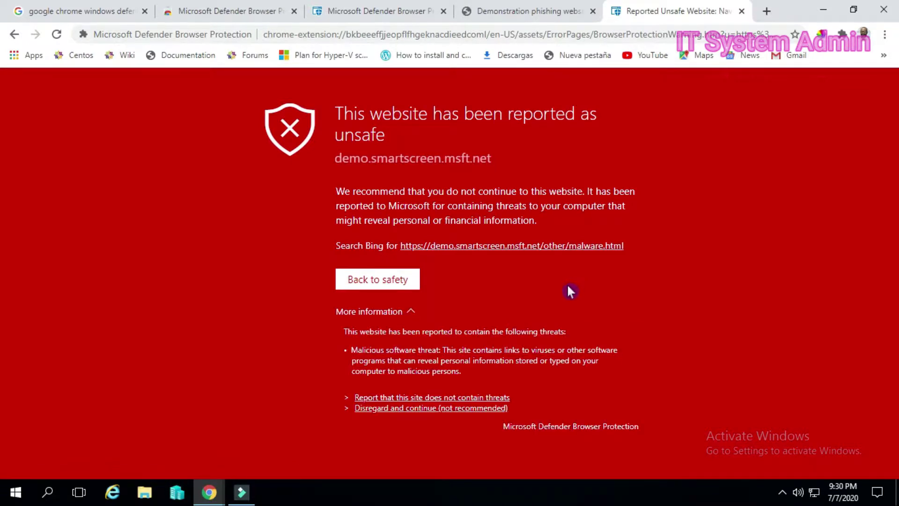